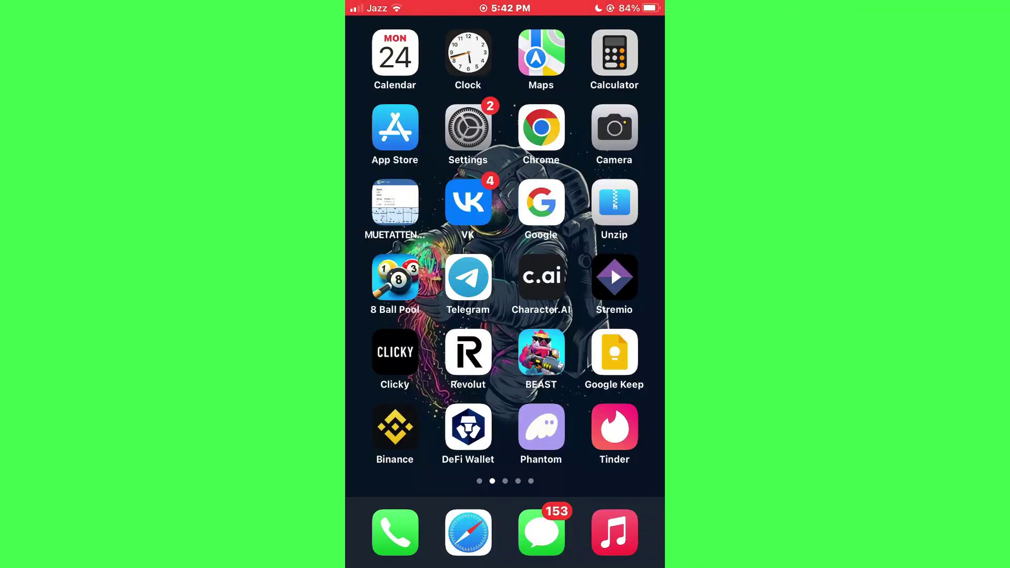
# Step: Go to Settings > General > iPhone Storage to see each app's storage usage
pyautogui.click(468, 128)
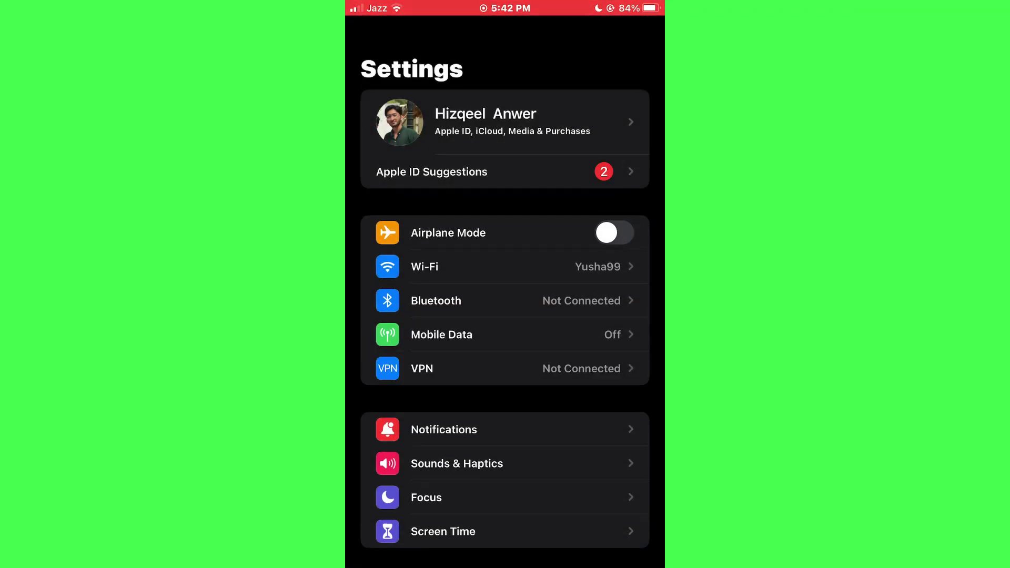
pyautogui.scroll(-5, 505, 317)
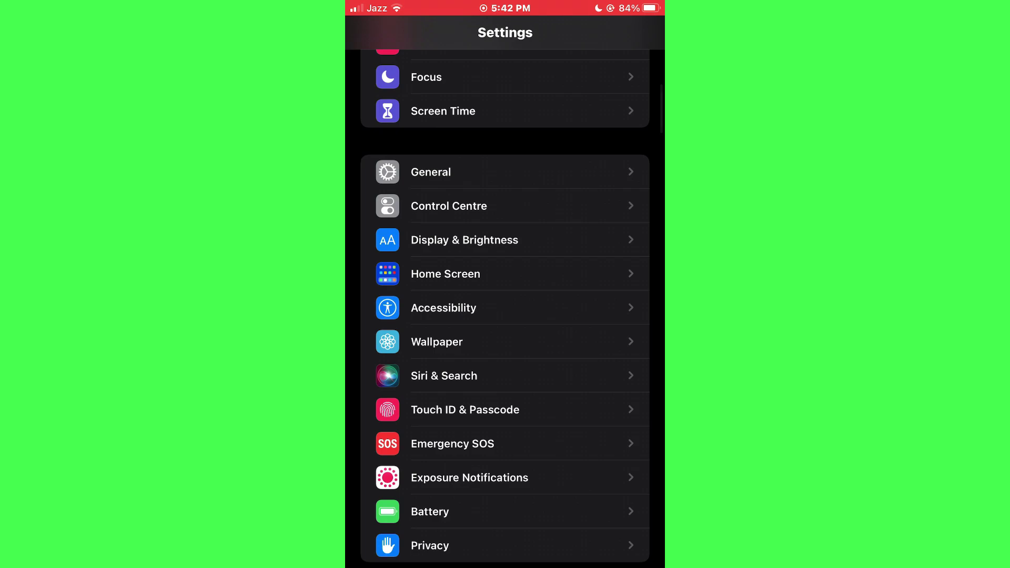
pyautogui.click(431, 172)
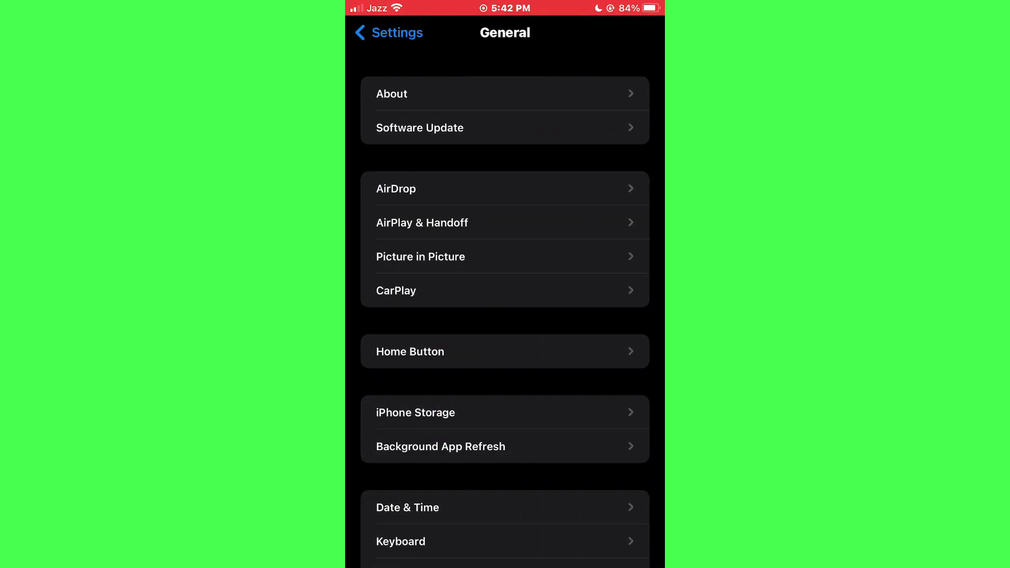
pyautogui.click(459, 412)
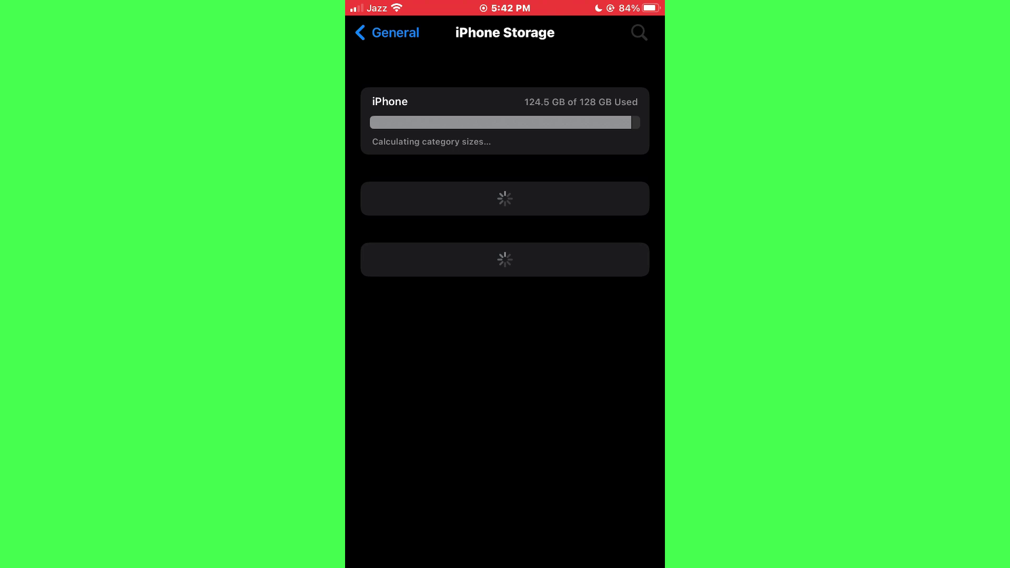
pyautogui.scroll(-5, 505, 316)
pyautogui.scroll(-3, 505, 316)
pyautogui.scroll(-5, 506, 315)
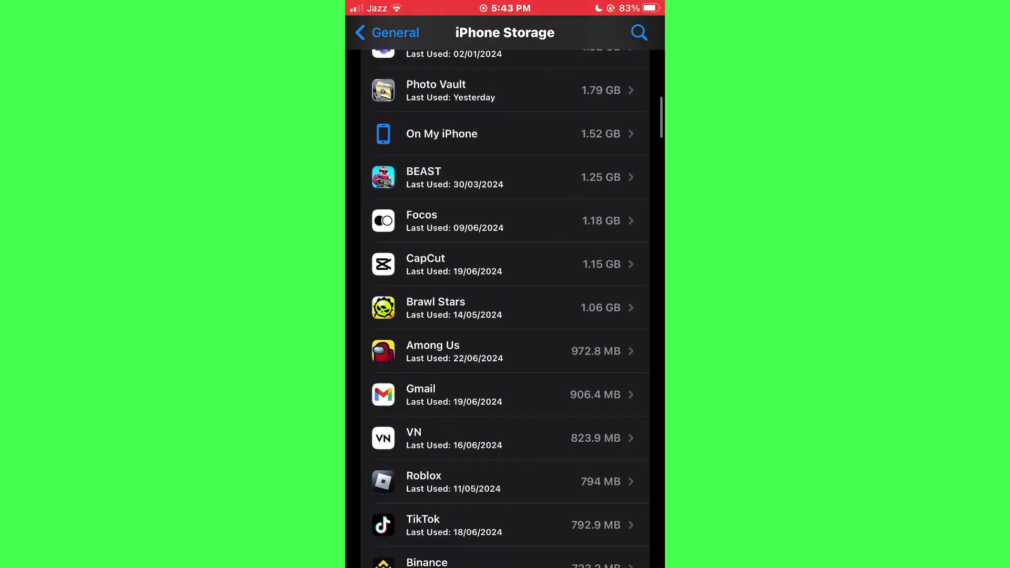
pyautogui.scroll(-3, 506, 317)
pyautogui.scroll(-2, 505, 315)
pyautogui.scroll(-2, 506, 316)
pyautogui.scroll(-2, 506, 316)
pyautogui.scroll(-3, 506, 315)
pyautogui.scroll(-1, 506, 315)
pyautogui.scroll(-2, 505, 316)
pyautogui.scroll(-3, 505, 316)
pyautogui.scroll(-1, 506, 316)
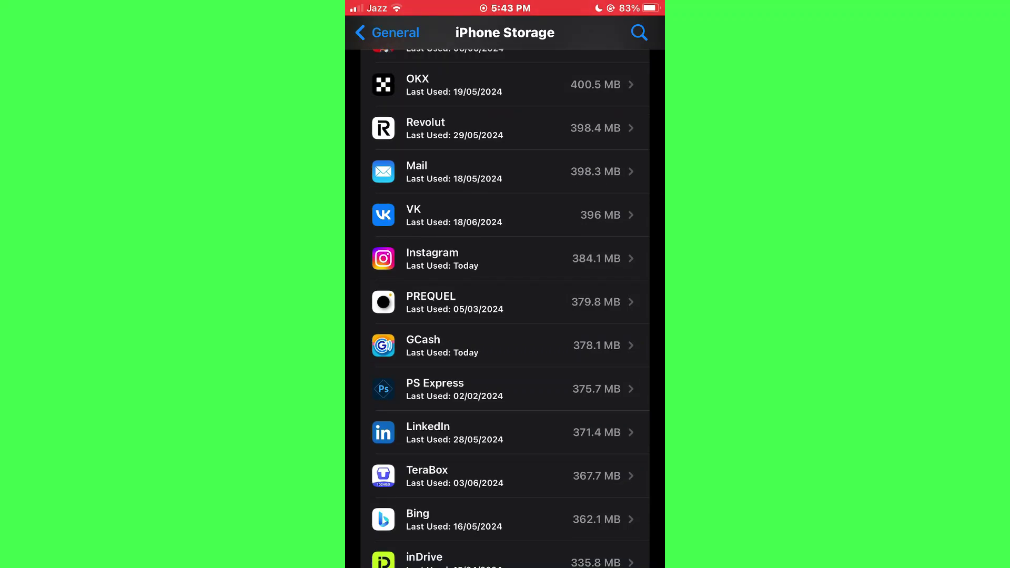
# Step: Open GCash's storage details, showing its 370.1 MB app size
pyautogui.click(506, 345)
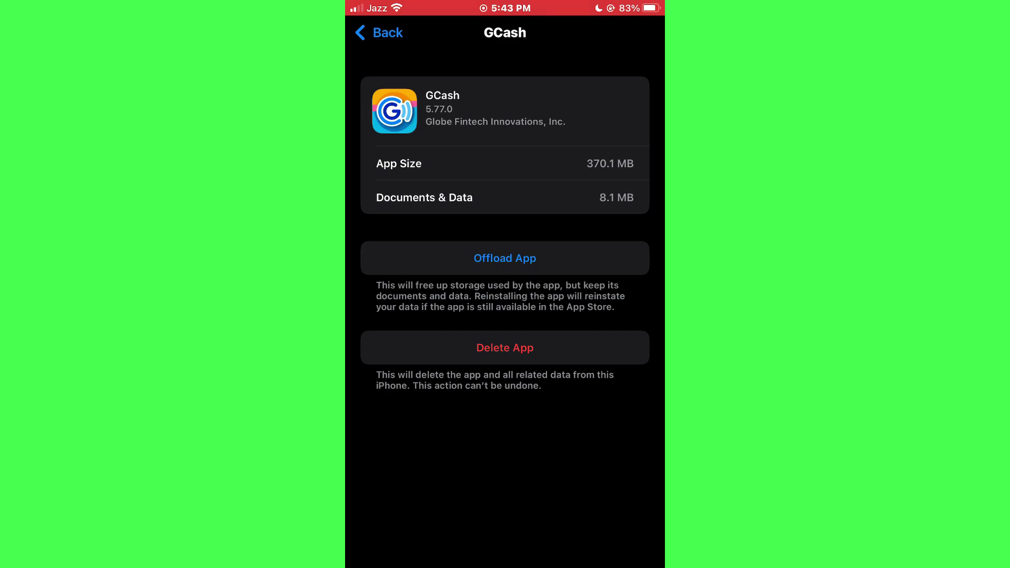
# Step: Delete the GCash app and confirm removing all its data
pyautogui.click(505, 347)
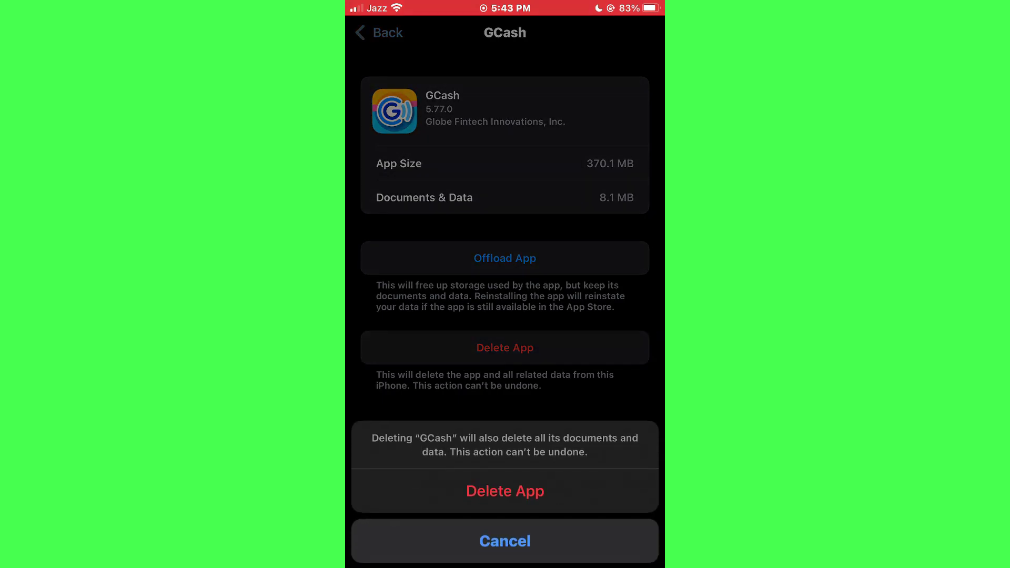
pyautogui.click(506, 490)
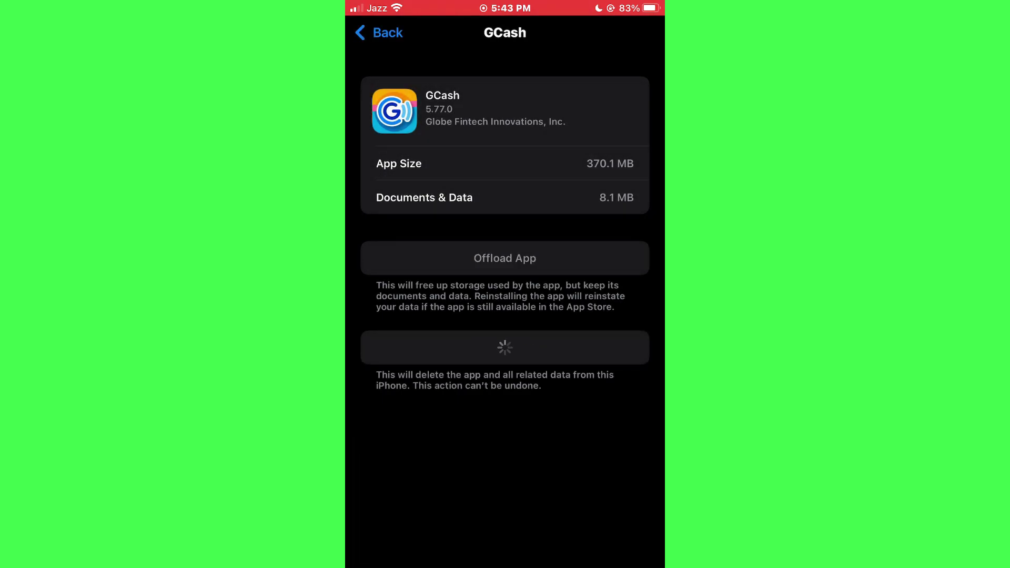